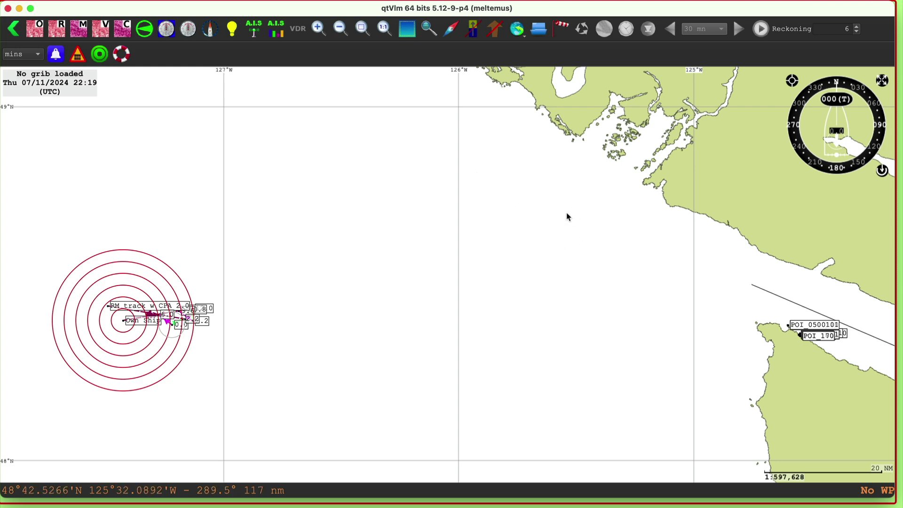
# Place the Example 4 question sheet beside the radar plot and mark the 1106 and 1112 range readings.
pyautogui.moveTo(902, 244); pyautogui.dragTo(431, 105)
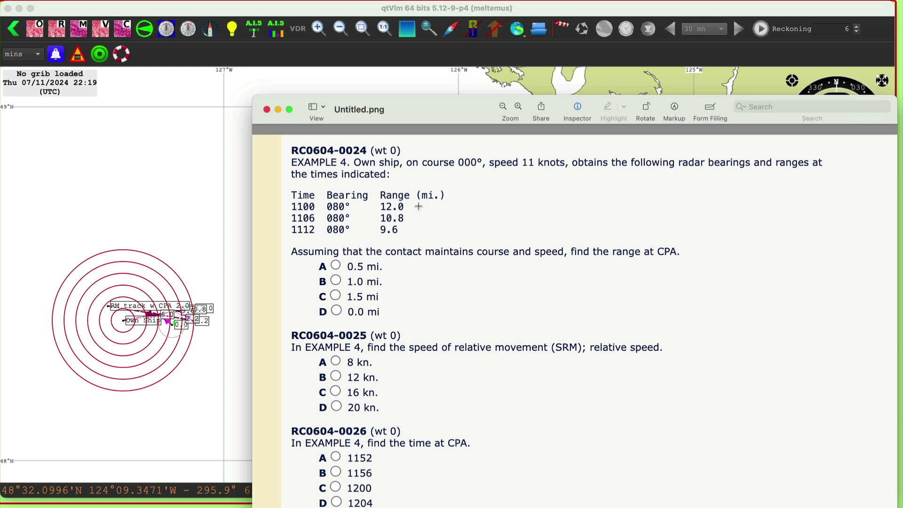
pyautogui.moveTo(284, 210); pyautogui.dragTo(428, 241)
pyautogui.moveTo(424, 102); pyautogui.dragTo(469, 93)
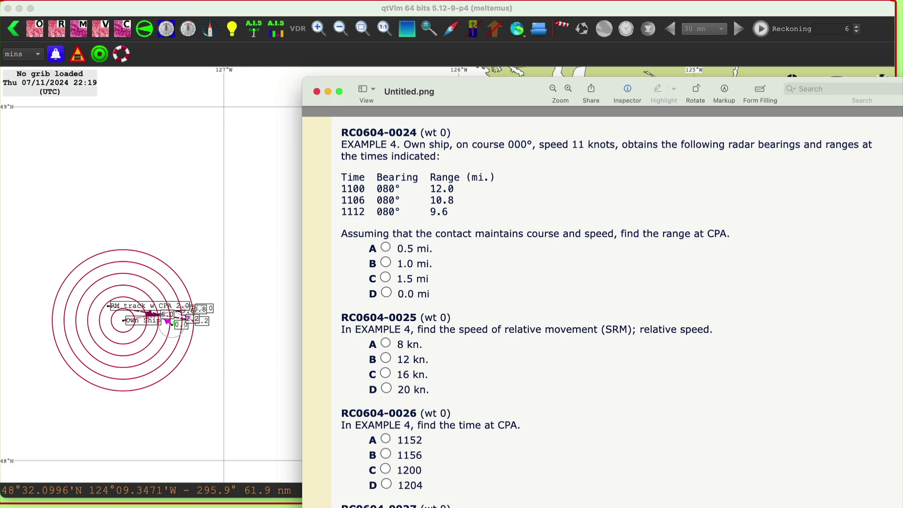
# Open the copied question 0028 as a new image, review it, then close it.
pyautogui.press('super+n')
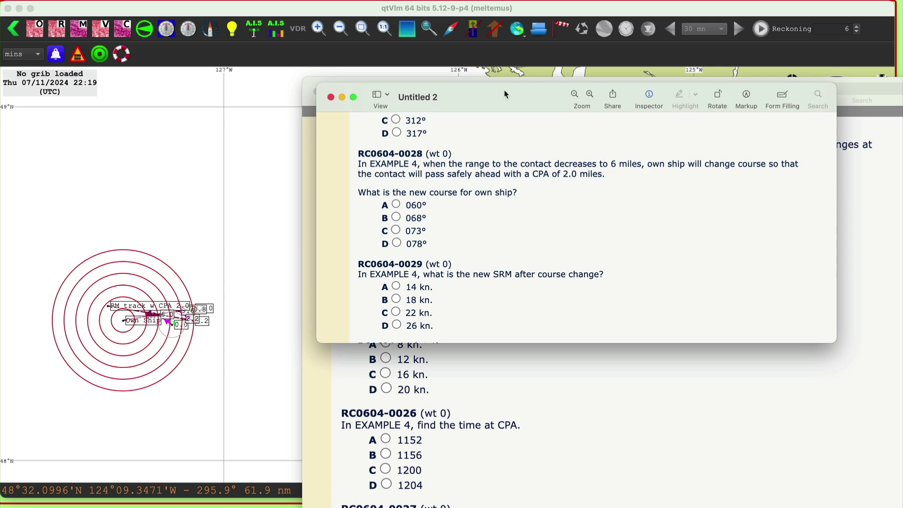
pyautogui.moveTo(507, 95); pyautogui.dragTo(511, 97)
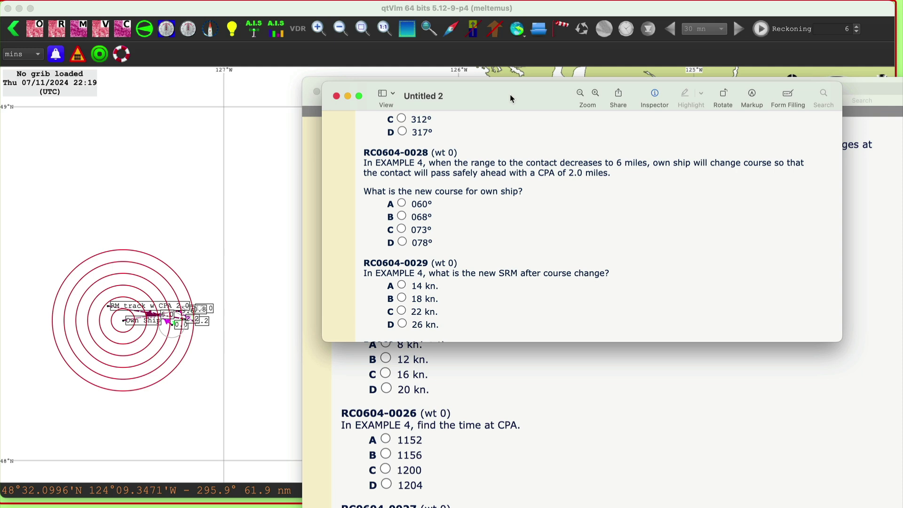
pyautogui.press('super+w')
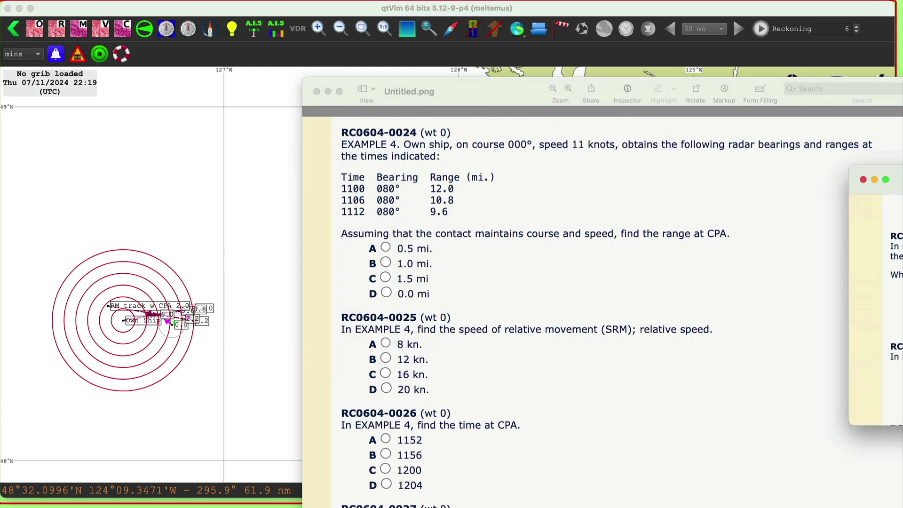
# Close the question sheet, then zoom and pan so the range circles fill the view at about 1:226,191.
pyautogui.moveTo(505, 97); pyautogui.dragTo(575, 112)
pyautogui.press('super+w')
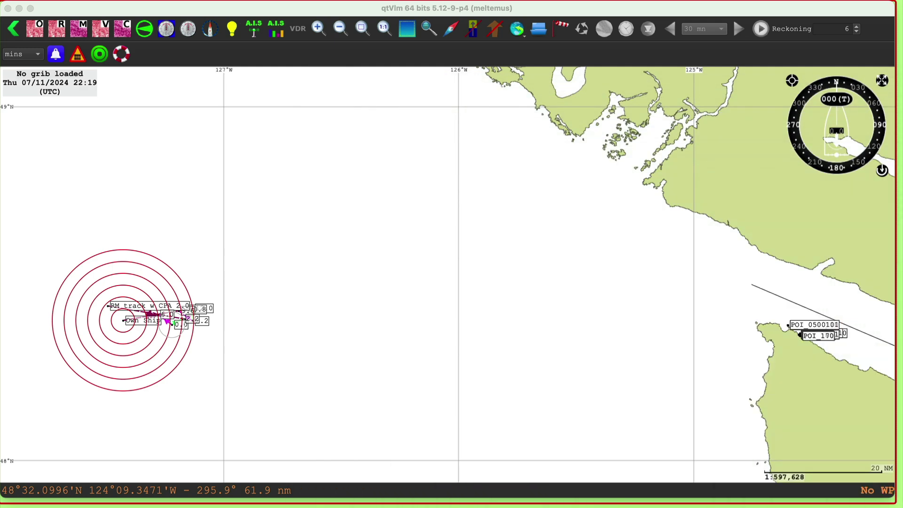
pyautogui.moveTo(299, 320); pyautogui.dragTo(420, 297)
pyautogui.scroll(3, 414, 329)
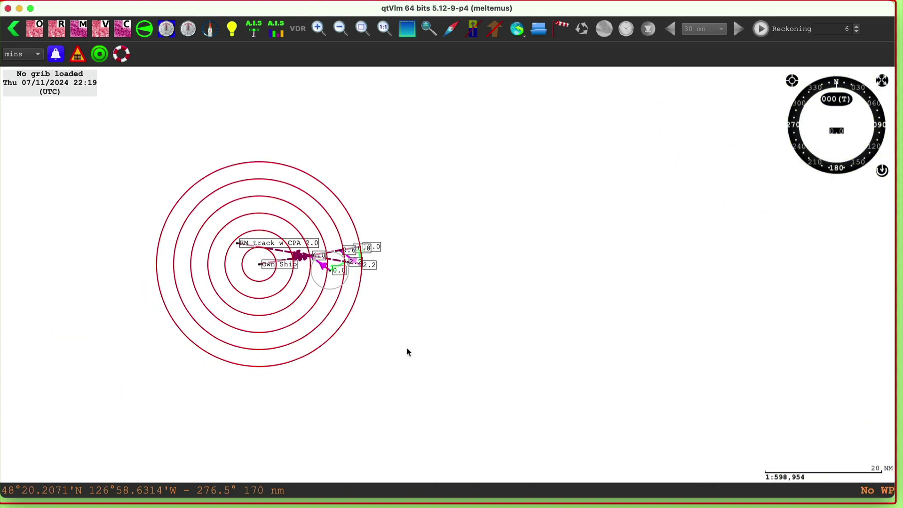
pyautogui.moveTo(483, 211); pyautogui.dragTo(659, 297)
pyautogui.scroll(-1, 706, 279)
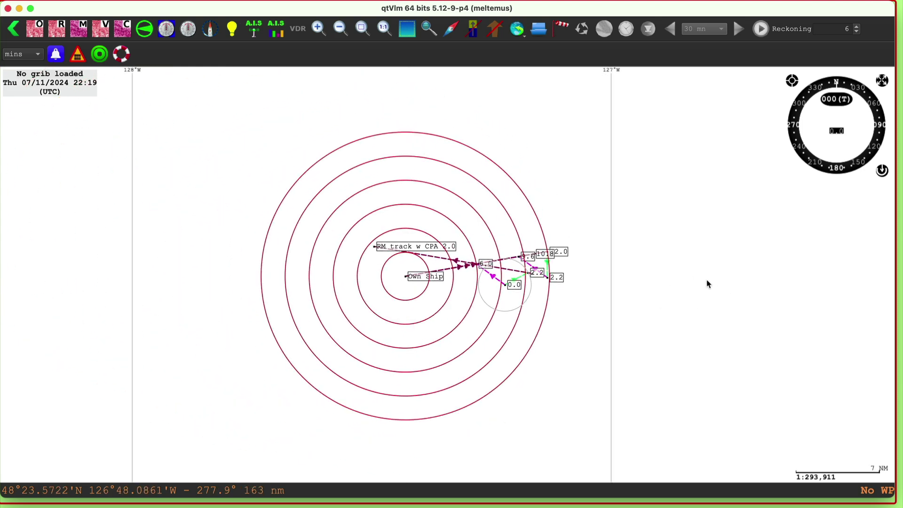
pyautogui.moveTo(707, 282); pyautogui.dragTo(659, 266)
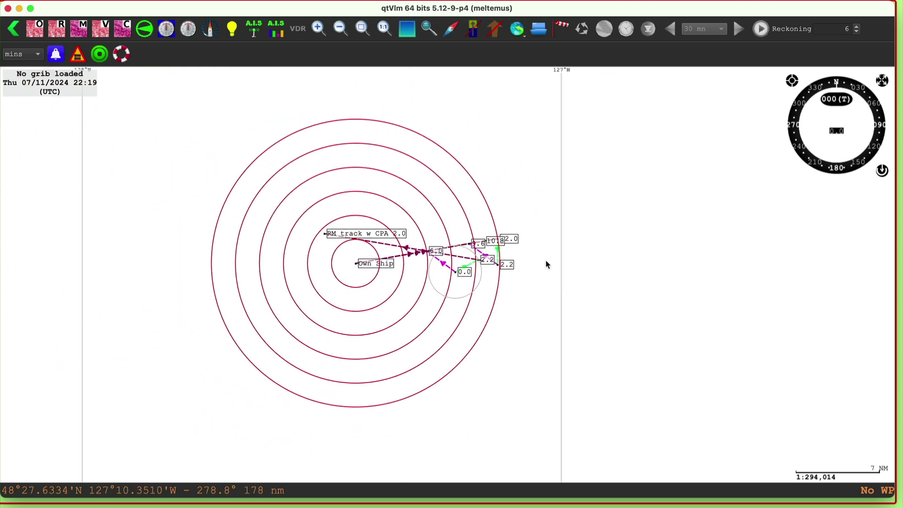
pyautogui.scroll(1, 567, 295)
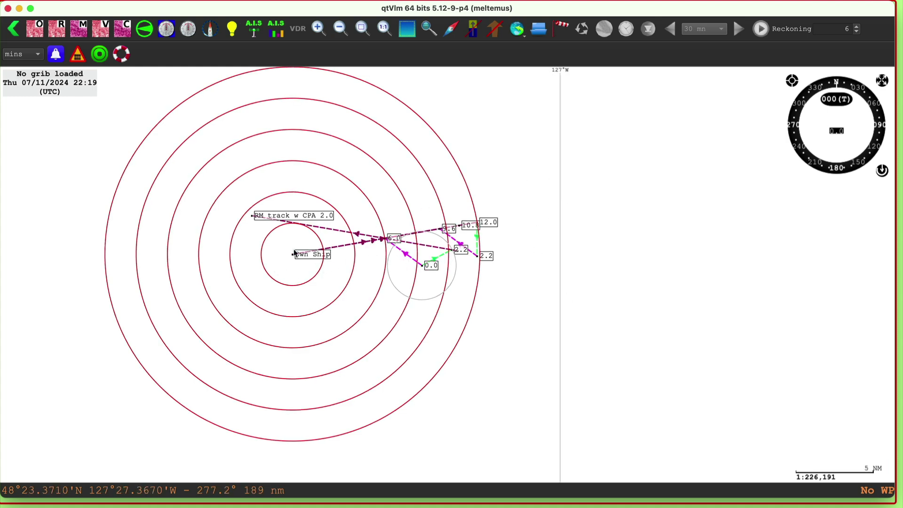
pyautogui.rightClick(681, 238)
pyautogui.click(703, 244)
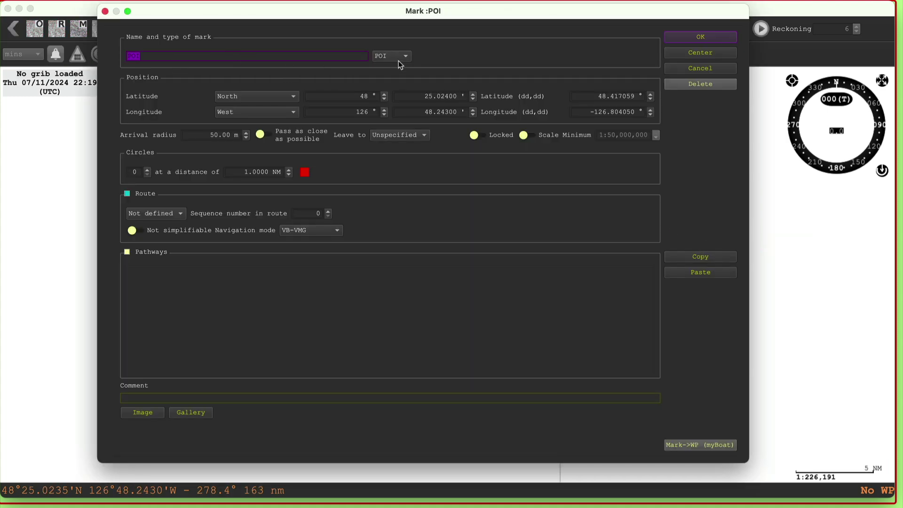
pyautogui.click(147, 169)
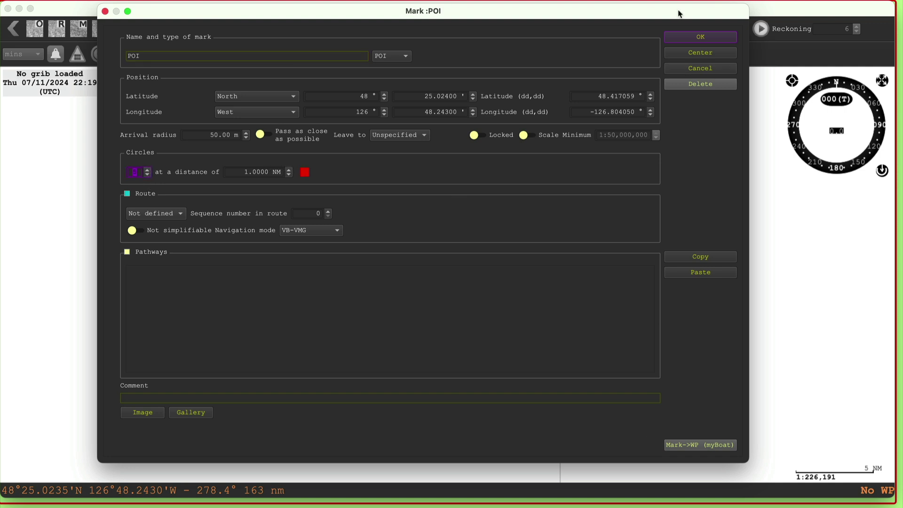
pyautogui.click(689, 36)
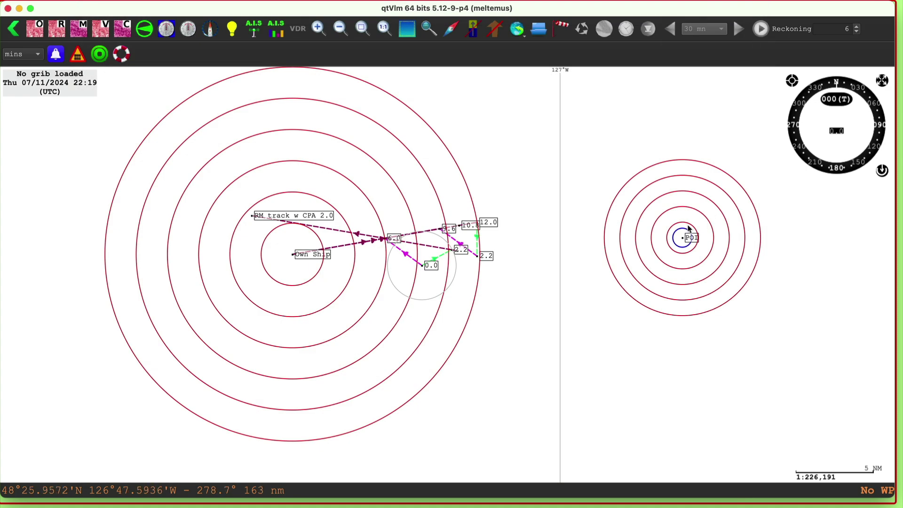
pyautogui.moveTo(689, 242); pyautogui.dragTo(698, 243)
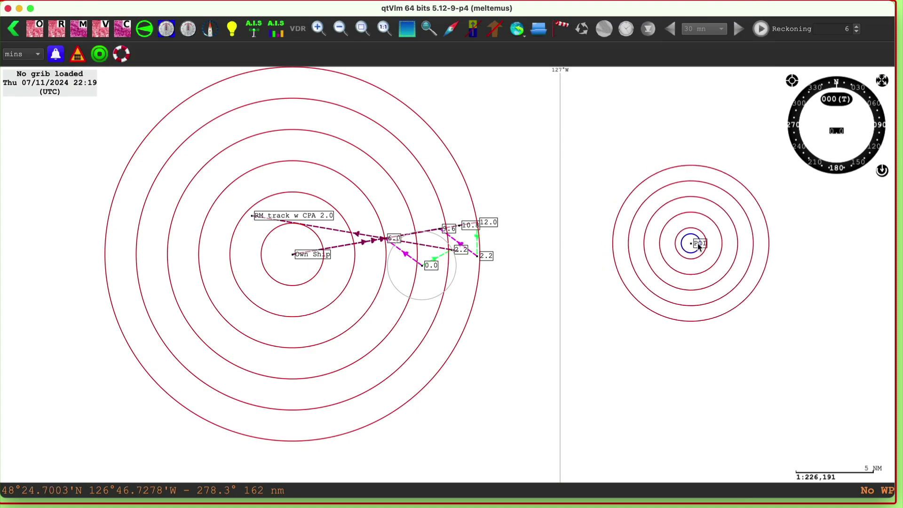
pyautogui.rightClick(699, 244)
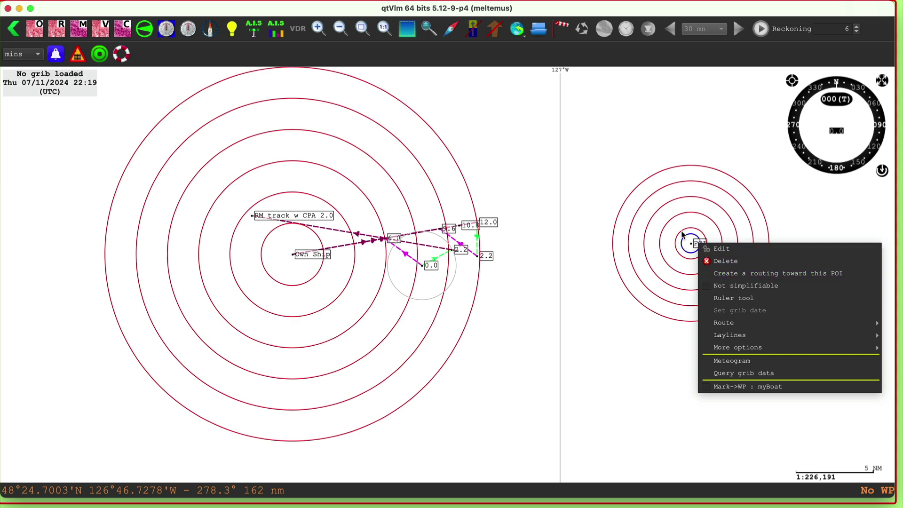
pyautogui.click(771, 261)
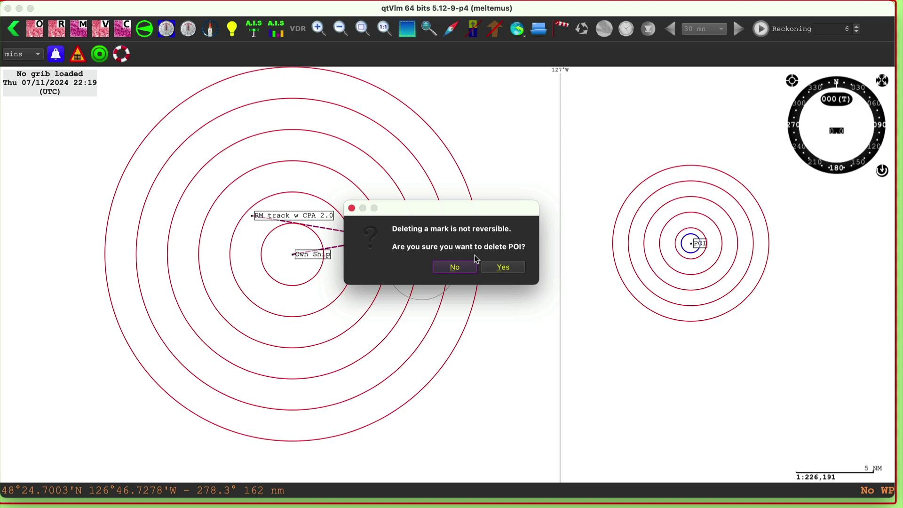
# Confirm the mark deletion, then zoom to about 1:118,985 with the 2.0 mile CPA construction in view.
pyautogui.click(503, 267)
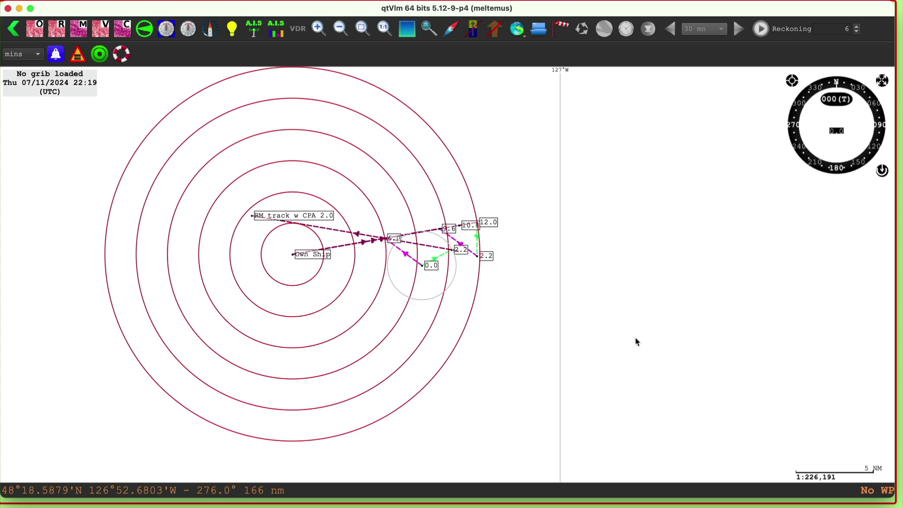
pyautogui.scroll(2, 473, 319)
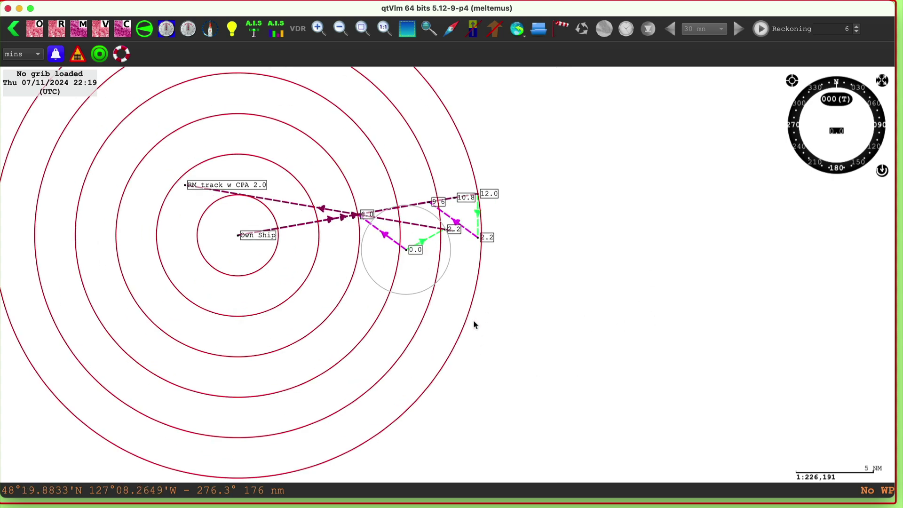
pyautogui.moveTo(562, 218); pyautogui.dragTo(729, 304)
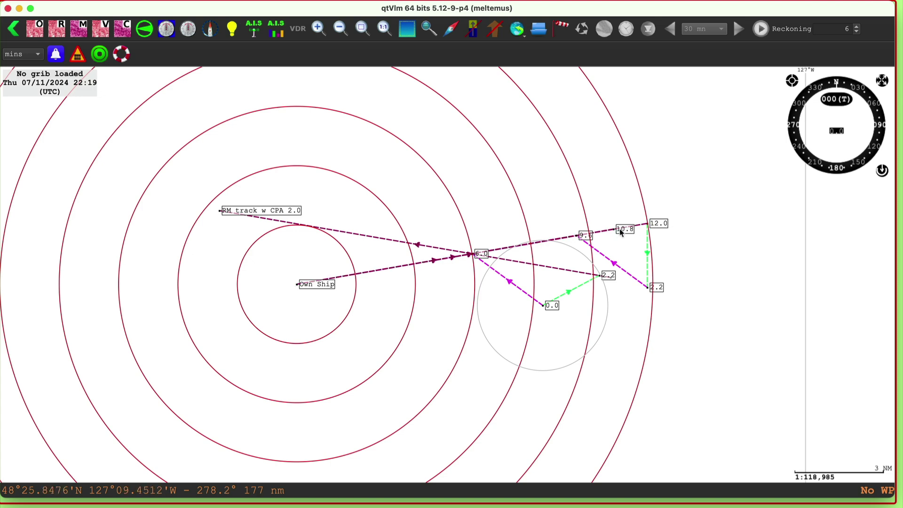
pyautogui.moveTo(585, 239)
pyautogui.scroll(1, 699, 274)
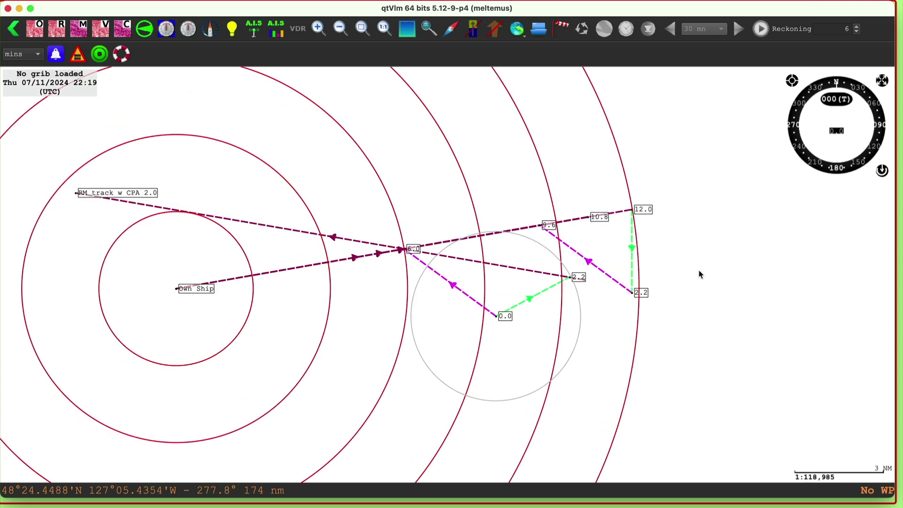
# Recentre the enlarged plot so Own Ship's track and the 12.0–9.6 readings fill the view.
pyautogui.moveTo(701, 262); pyautogui.dragTo(738, 248)
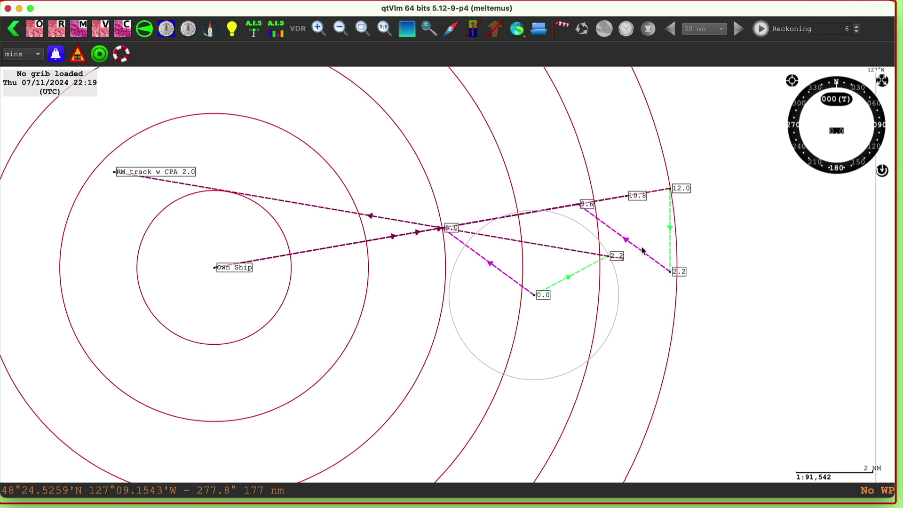
# Start a new pathway from the pathway menu and replace its default name with 4444.
pyautogui.moveTo(644, 254)
pyautogui.moveTo(445, 232)
pyautogui.click(231, 29)
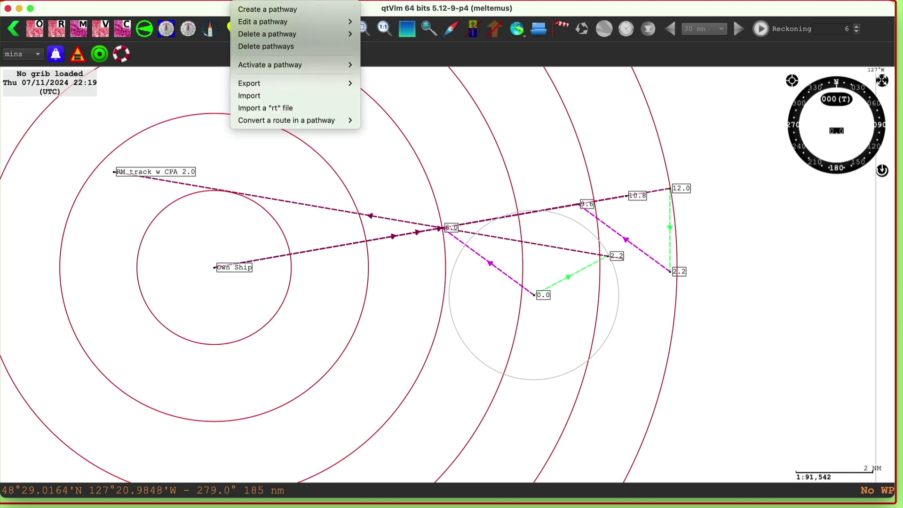
pyautogui.click(263, 9)
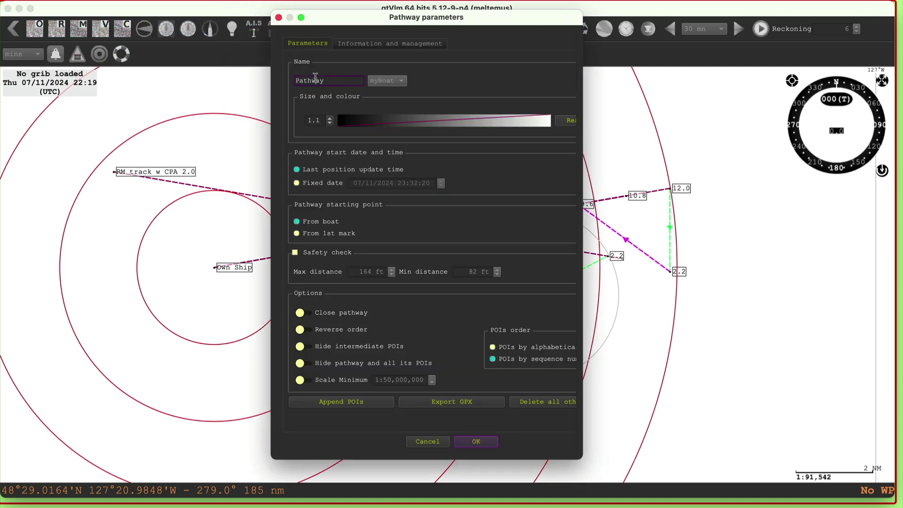
pyautogui.doubleClick(316, 79)
pyautogui.write('4444')
# Add three POI points to pathway 4444 to the right of the radar plot.
pyautogui.click(351, 402)
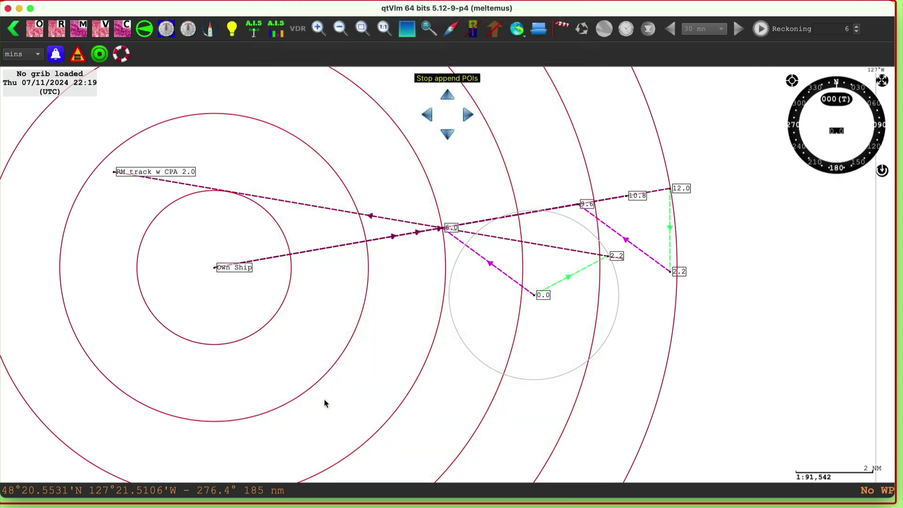
pyautogui.click(715, 213)
pyautogui.click(809, 325)
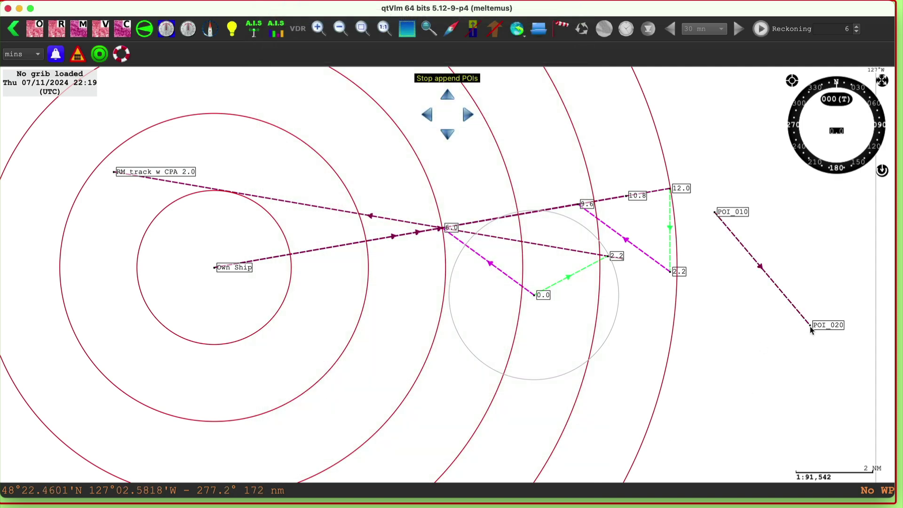
pyautogui.click(737, 391)
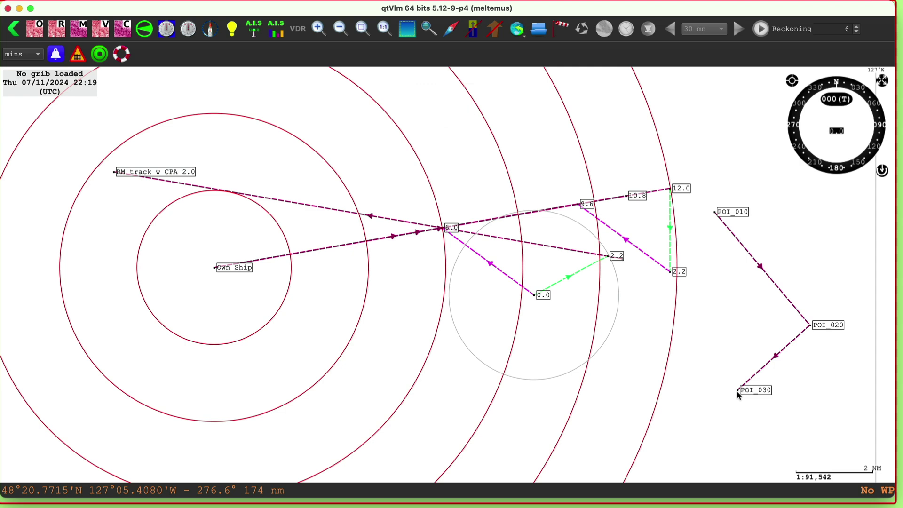
# Delete POI_030 and nudge POI_020 slightly lower on the chart.
pyautogui.rightClick(754, 391)
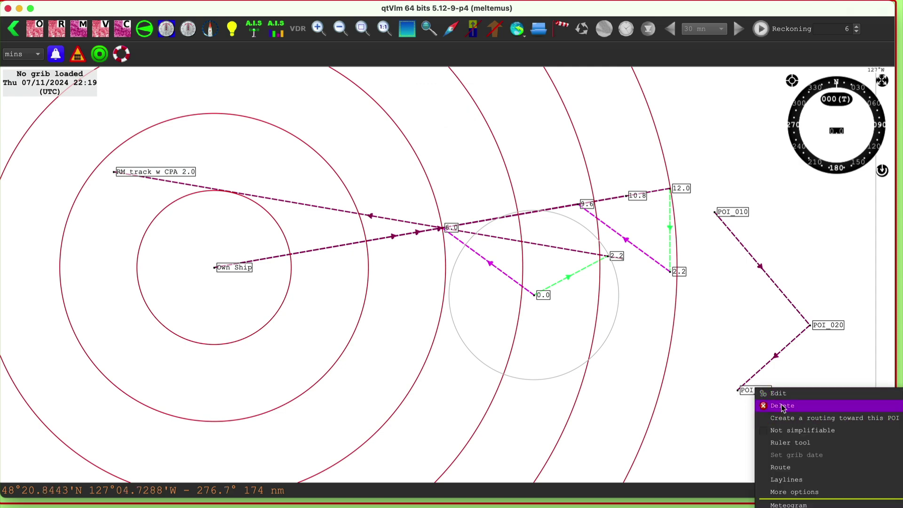
pyautogui.click(782, 405)
pyautogui.click(513, 267)
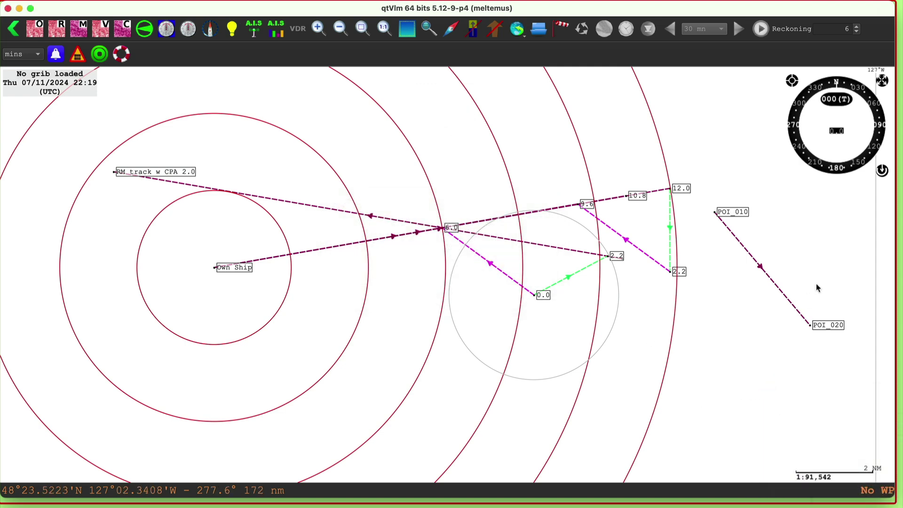
pyautogui.moveTo(832, 328); pyautogui.dragTo(805, 312)
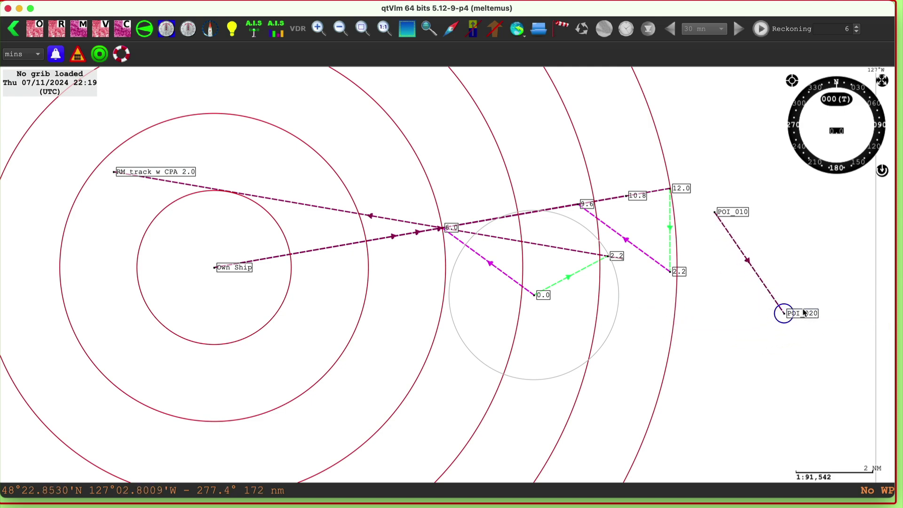
# Set the POI_010–POI_020 pathway to Reverse order and reposition POI_020 slightly.
pyautogui.rightClick(732, 235)
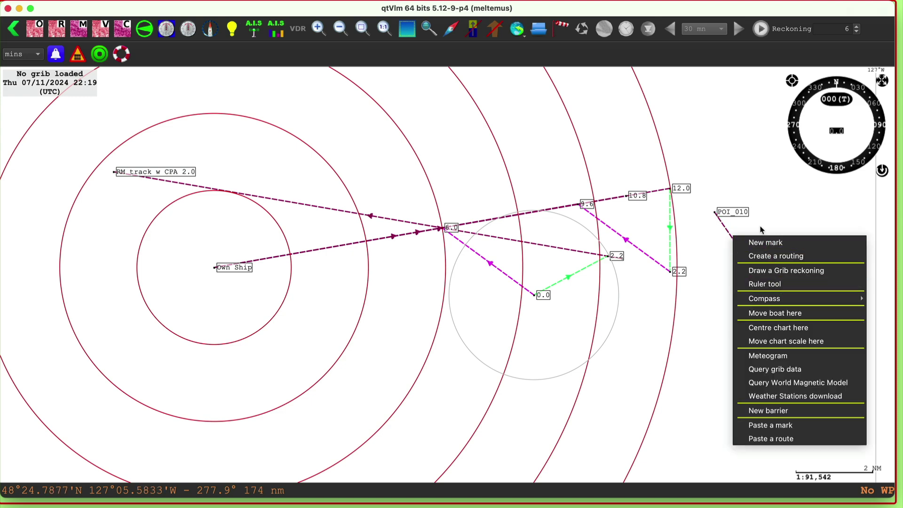
pyautogui.click(742, 228)
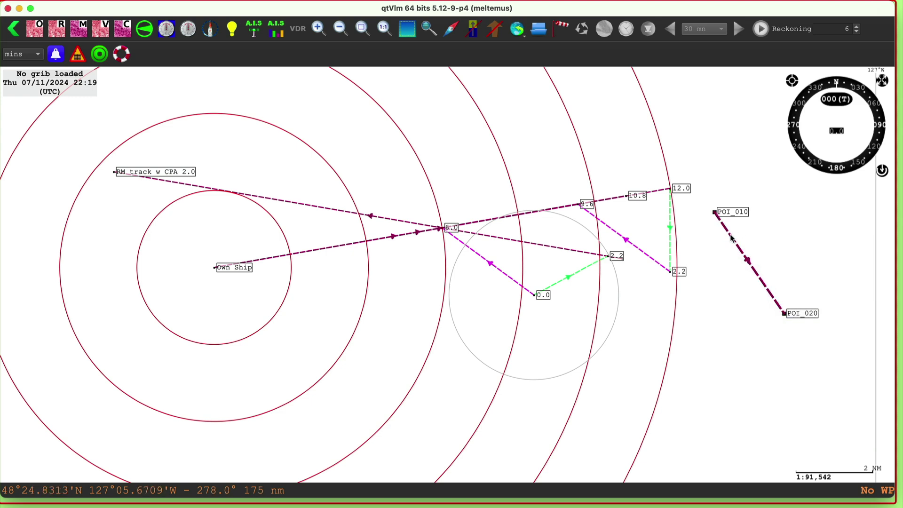
pyautogui.rightClick(732, 237)
pyautogui.click(754, 241)
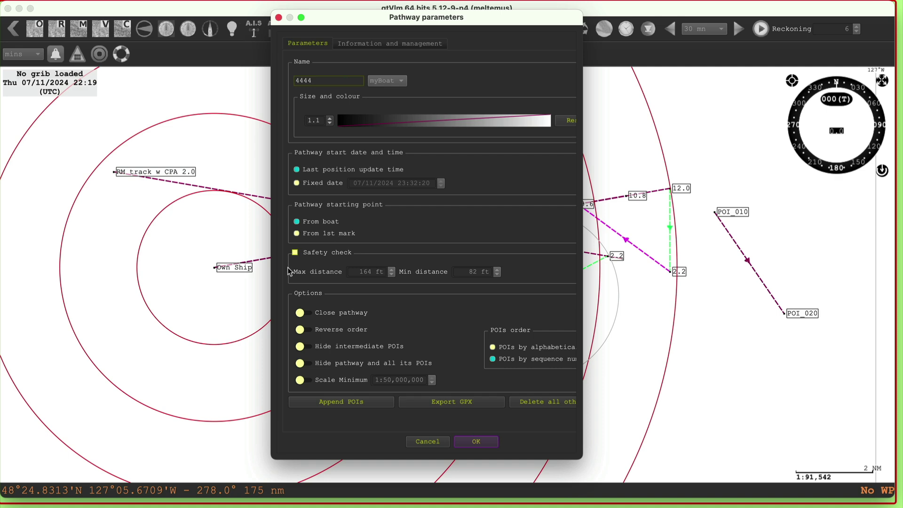
pyautogui.click(328, 333)
pyautogui.click(477, 445)
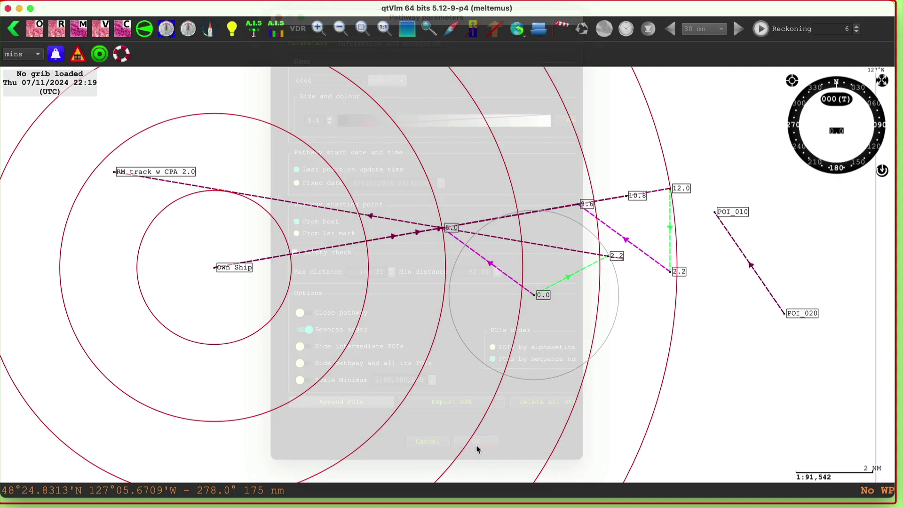
pyautogui.moveTo(805, 313)
pyautogui.mouseDown()
pyautogui.moveTo(780, 320)
pyautogui.moveTo(837, 308)
pyautogui.moveTo(762, 320)
pyautogui.moveTo(827, 306)
pyautogui.moveTo(808, 311)
pyautogui.mouseUp()
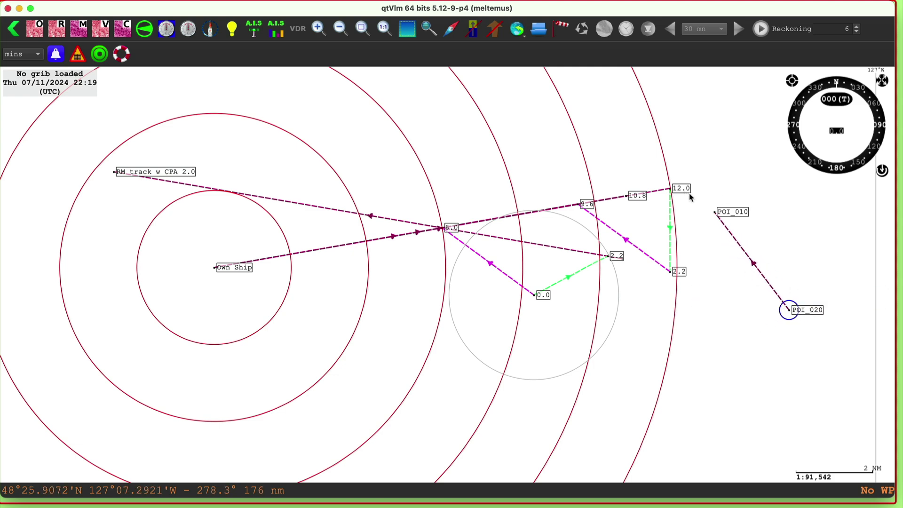
# Box-select POI_010 and POI_020 and delete all marks in the selection.
pyautogui.moveTo(701, 192); pyautogui.dragTo(845, 350)
pyautogui.rightClick(782, 250)
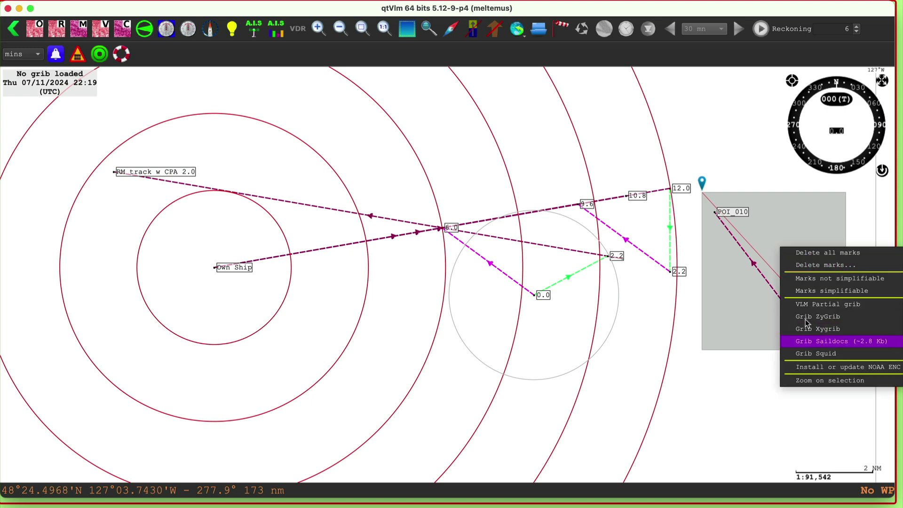
pyautogui.click(825, 253)
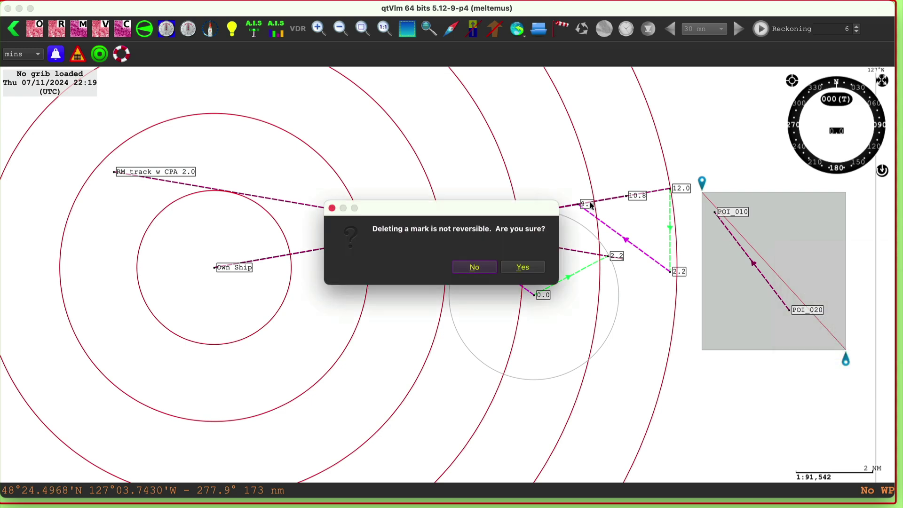
pyautogui.click(522, 272)
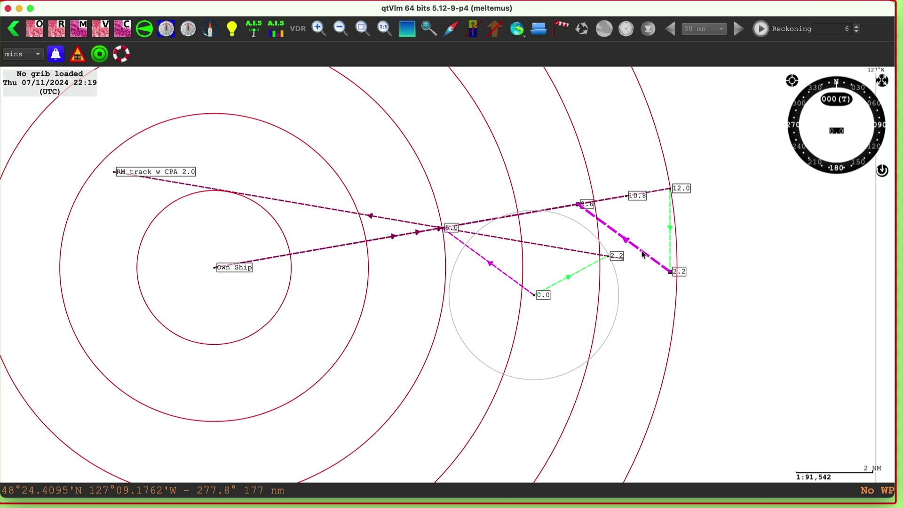
pyautogui.moveTo(643, 254)
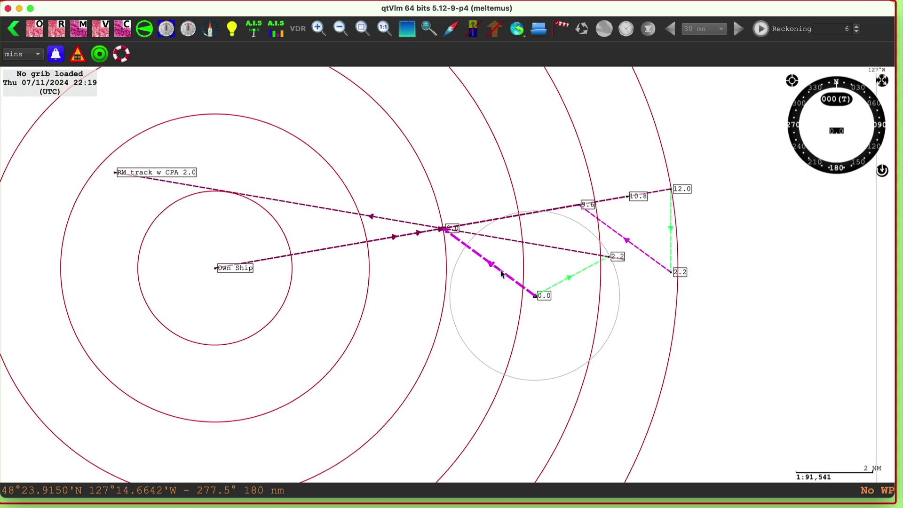
pyautogui.moveTo(501, 274)
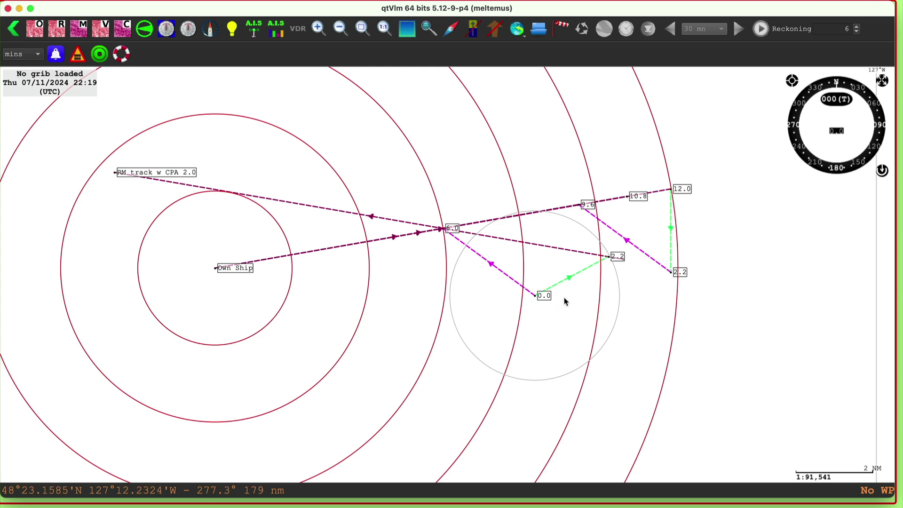
pyautogui.rightClick(541, 295)
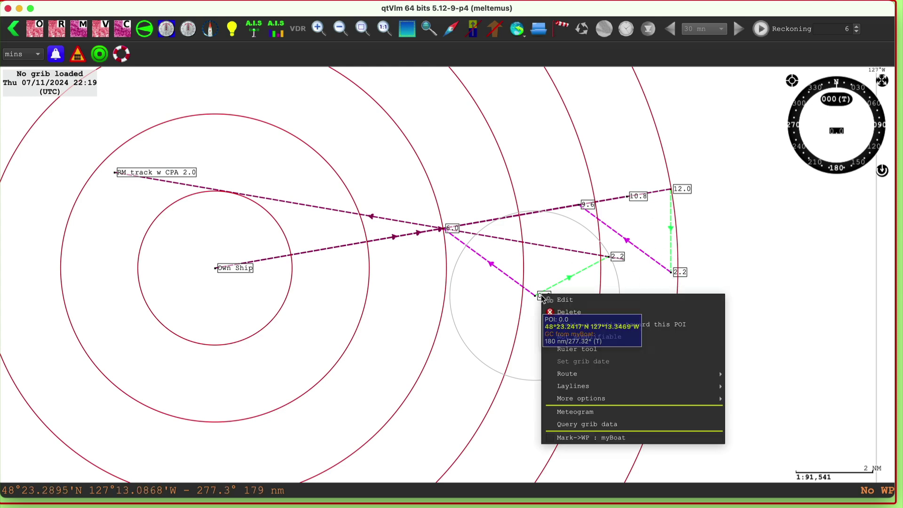
pyautogui.click(565, 300)
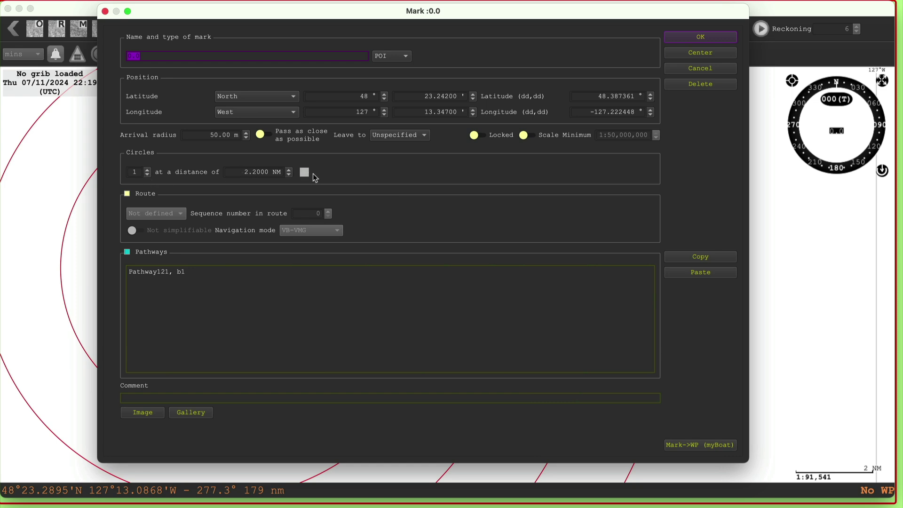
pyautogui.click(697, 37)
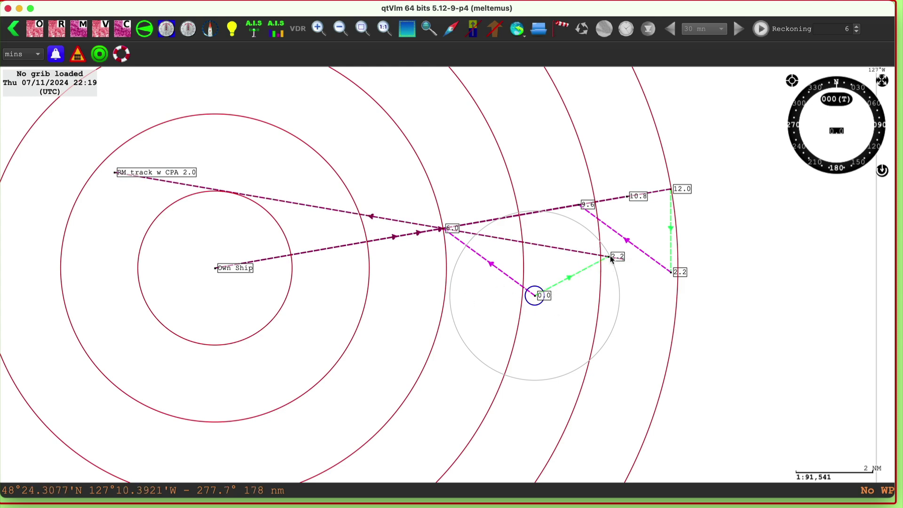
pyautogui.moveTo(610, 258)
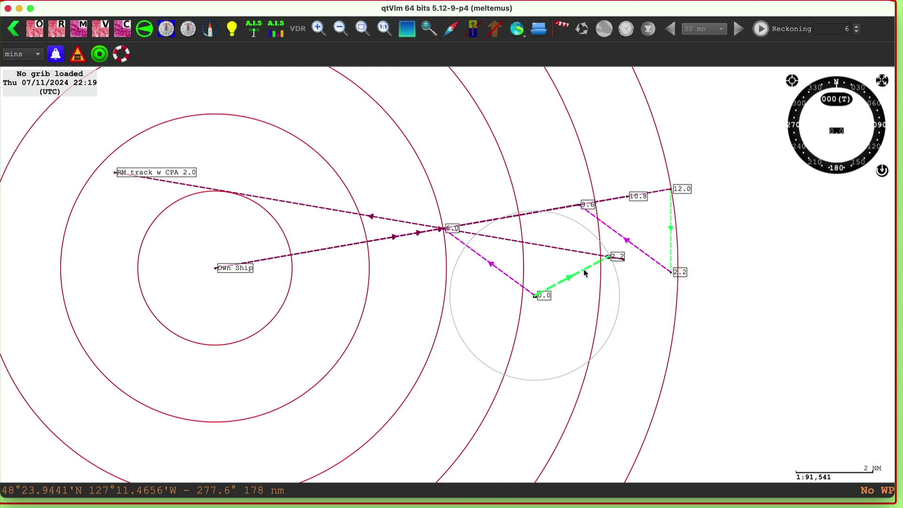
pyautogui.moveTo(585, 270)
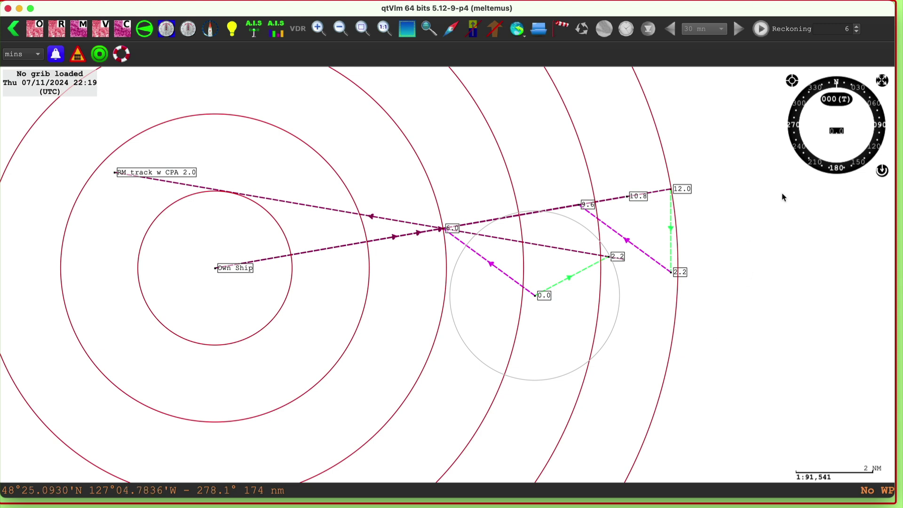
# Switch from qtVlm to the Windows VM showing Starpath Radar Trainer.
pyautogui.click(868, 3)
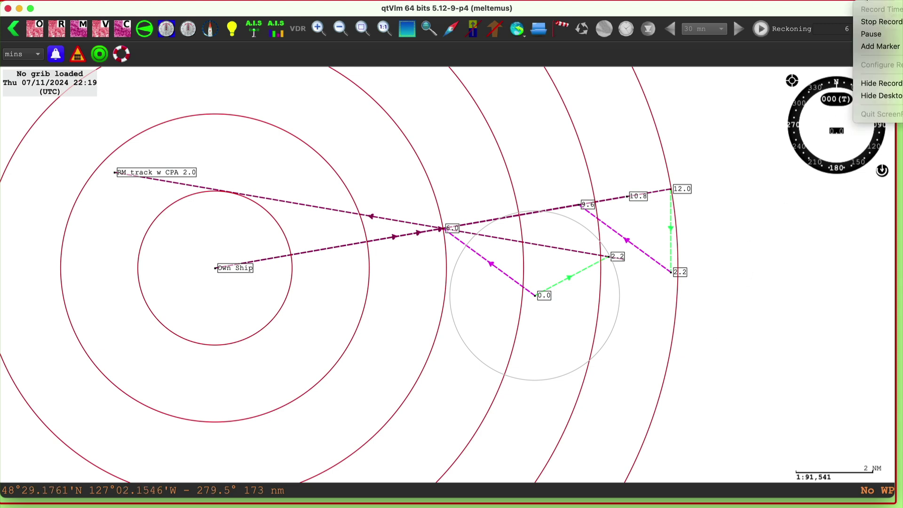
pyautogui.click(870, 27)
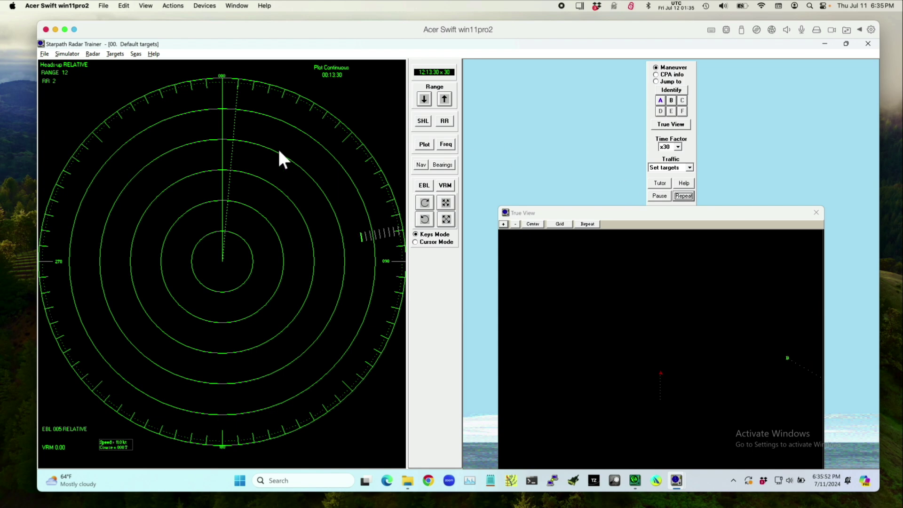
# Rotate the EBL clockwise onto the target at 080 relative, then turn the EBL off.
pyautogui.click(426, 186)
pyautogui.click(425, 200)
pyautogui.moveTo(425, 202)
pyautogui.mouseDown()
pyautogui.moveTo(436, 226)
pyautogui.moveTo(424, 203)
pyautogui.moveTo(424, 219)
pyautogui.mouseUp()
pyautogui.click(424, 219)
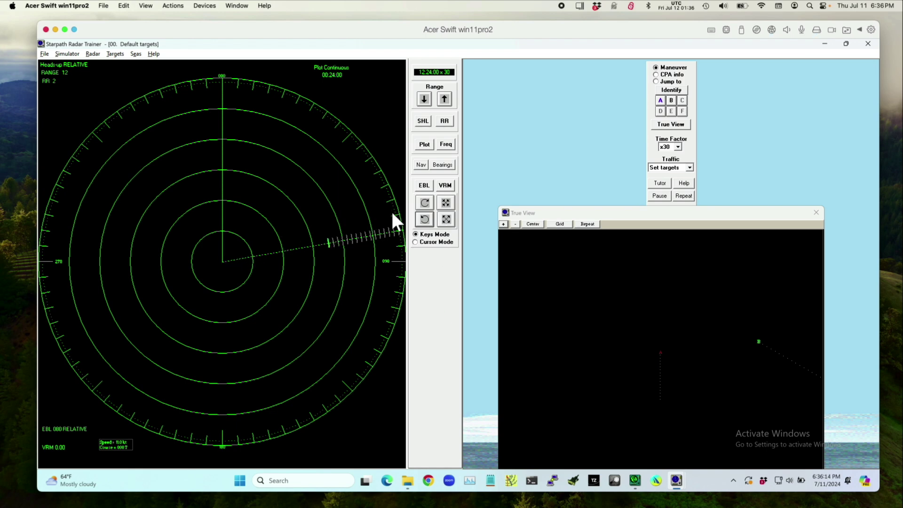
pyautogui.click(424, 185)
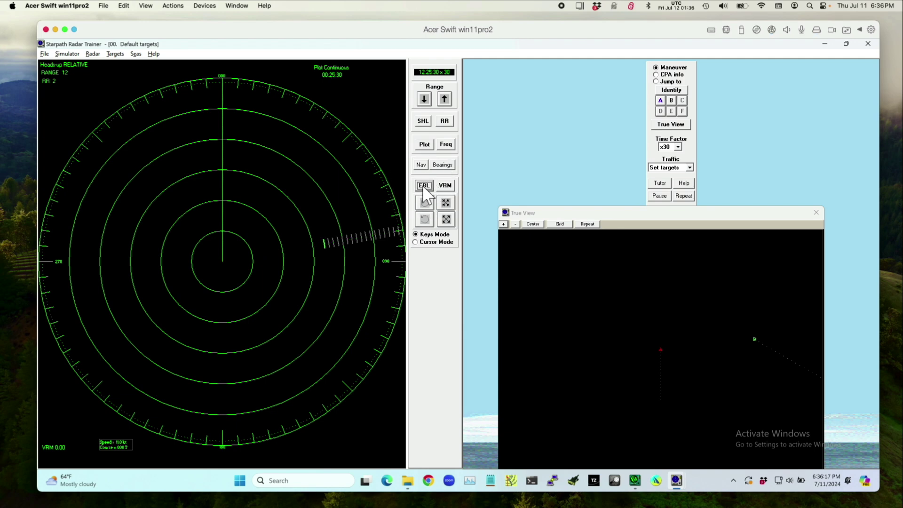
# Restart the simulation and open vessel A's Maneuver dialog showing speed 11.0, course 000.
pyautogui.click(683, 198)
pyautogui.click(660, 101)
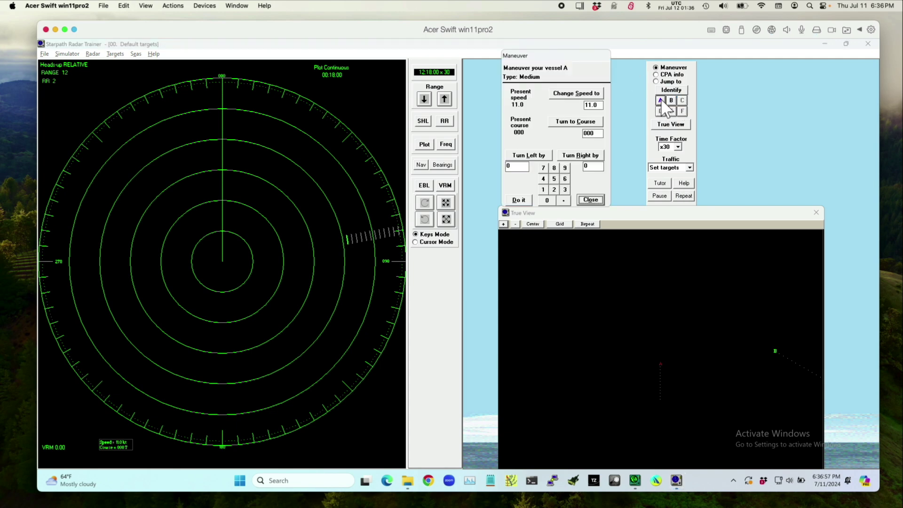
# Enter 62° as vessel A's new Turn to Course value in the Maneuver dialog and execute it.
pyautogui.click(580, 123)
pyautogui.click(564, 178)
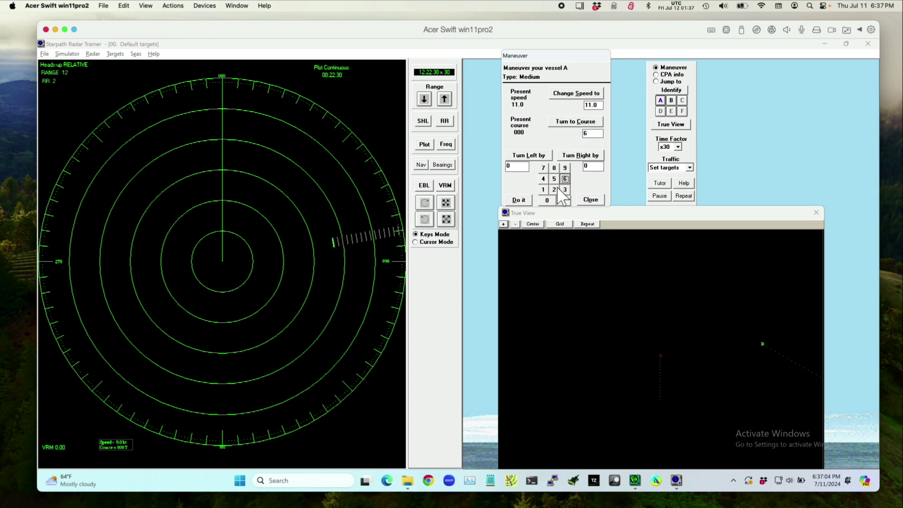
pyautogui.click(553, 189)
pyautogui.click(518, 201)
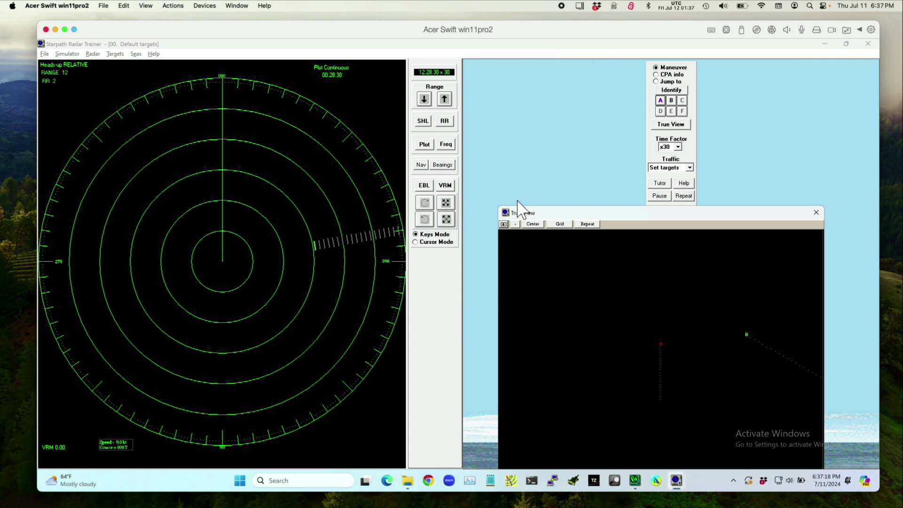